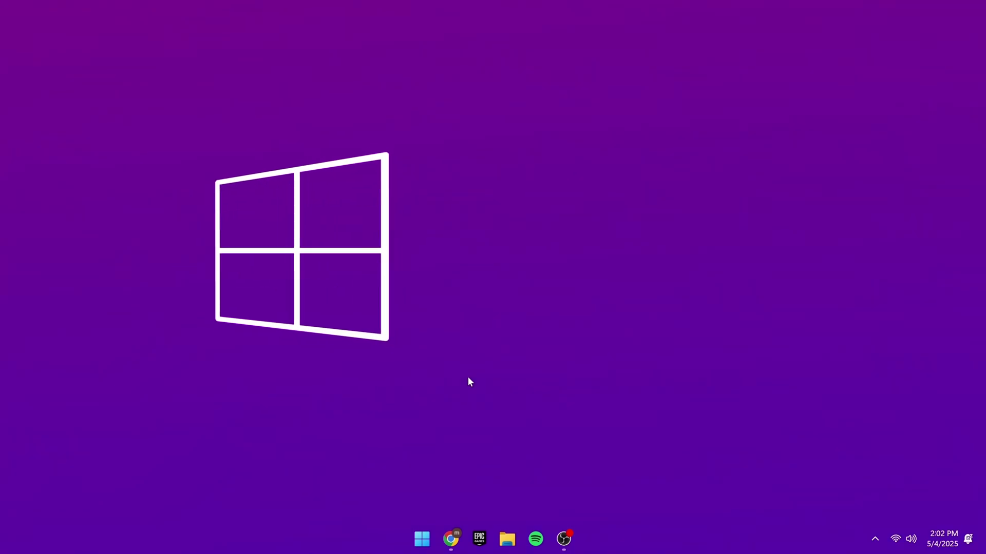
Open the %localappdata% folder through Run and enter the FortniteGame folder.
key("super+r")
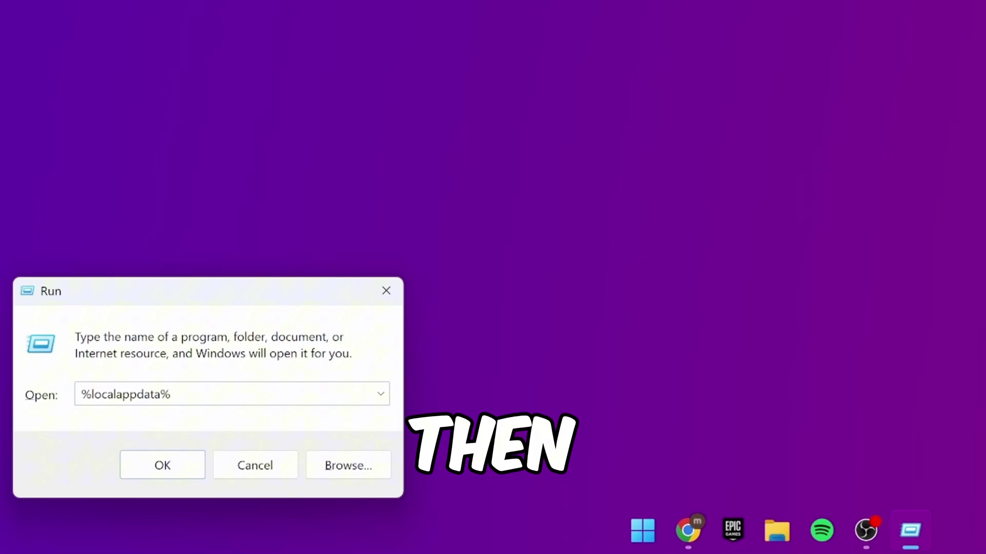
key("Return")
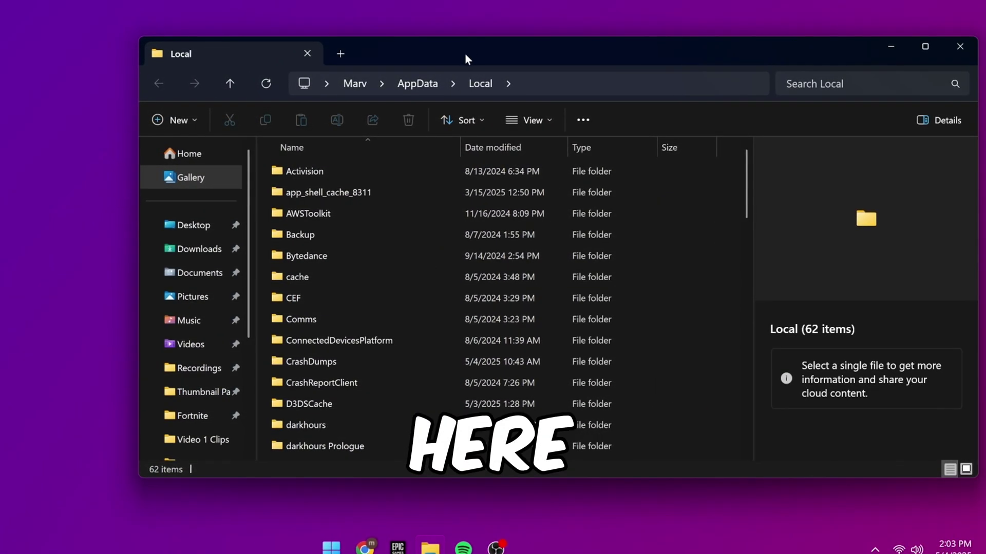
type("fifa")
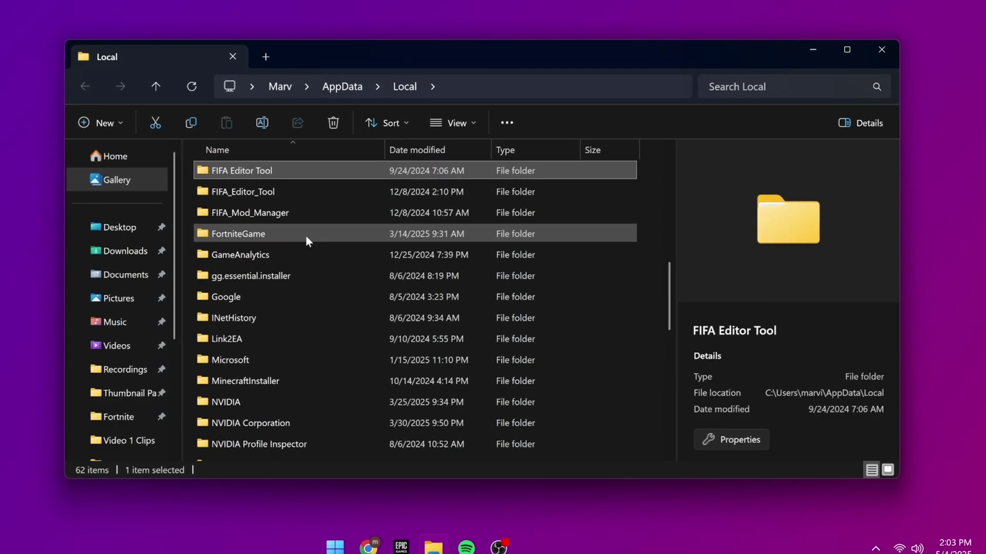
left_click(298, 234)
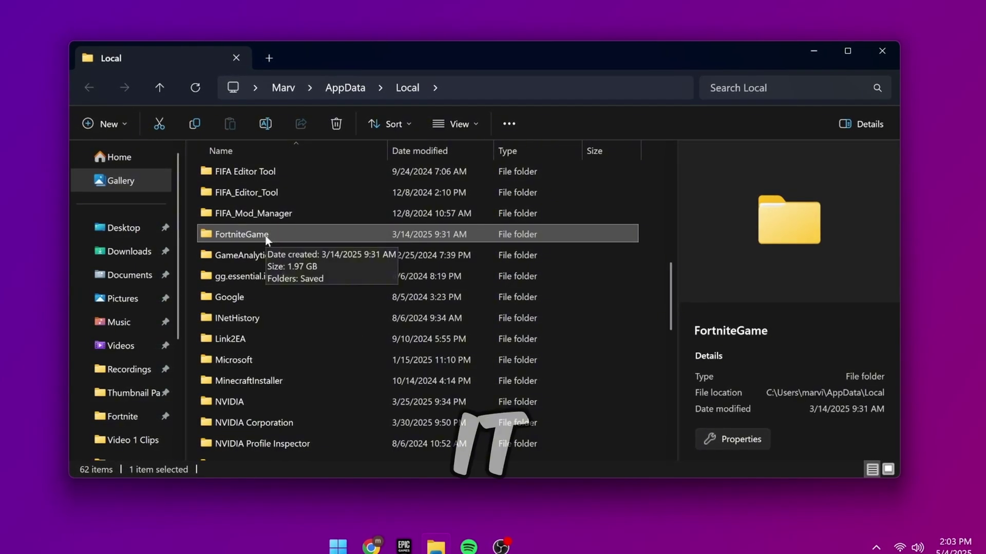
double_click(266, 237)
Go down to FortniteGame\Saved\Config\WindowsClient.
left_click(281, 175)
double_click(282, 174)
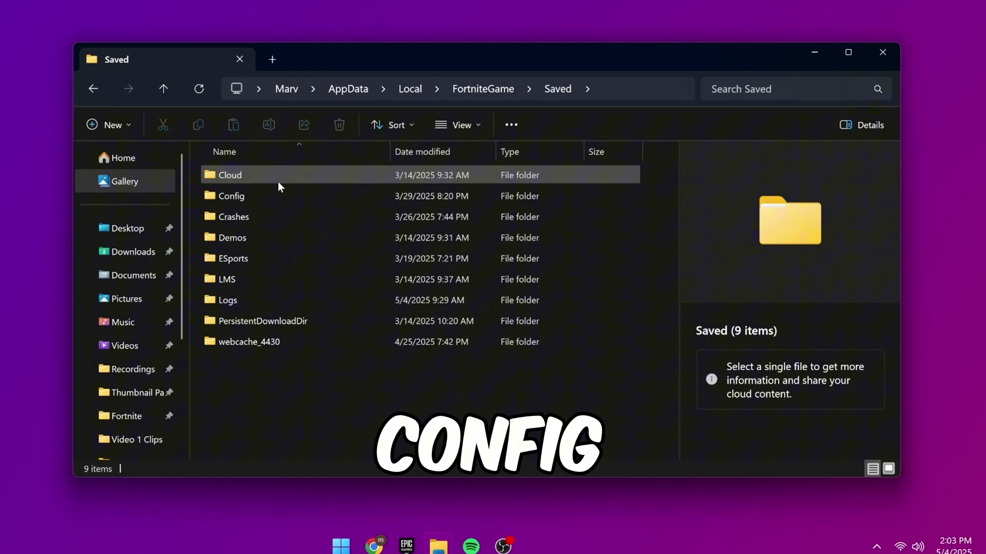
left_click(272, 198)
double_click(272, 199)
left_click(273, 199)
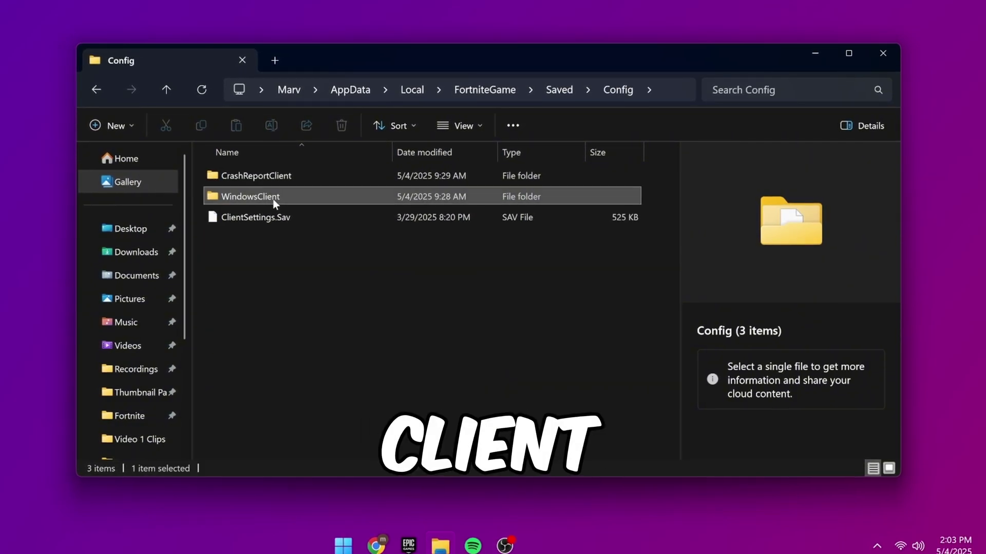
double_click(273, 200)
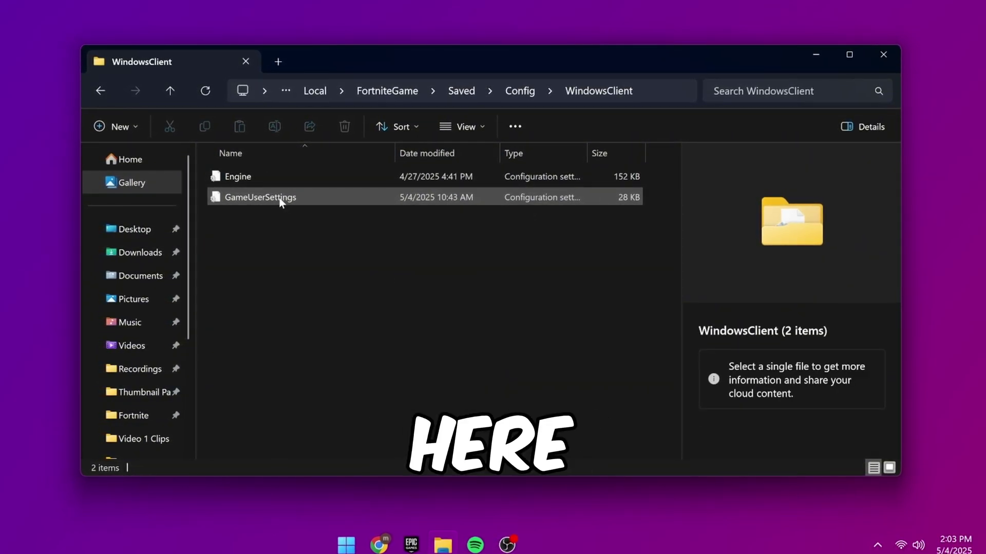
Make sure GameUserSettings is not Read-only in its Properties, then choose how to open it.
left_click(283, 199)
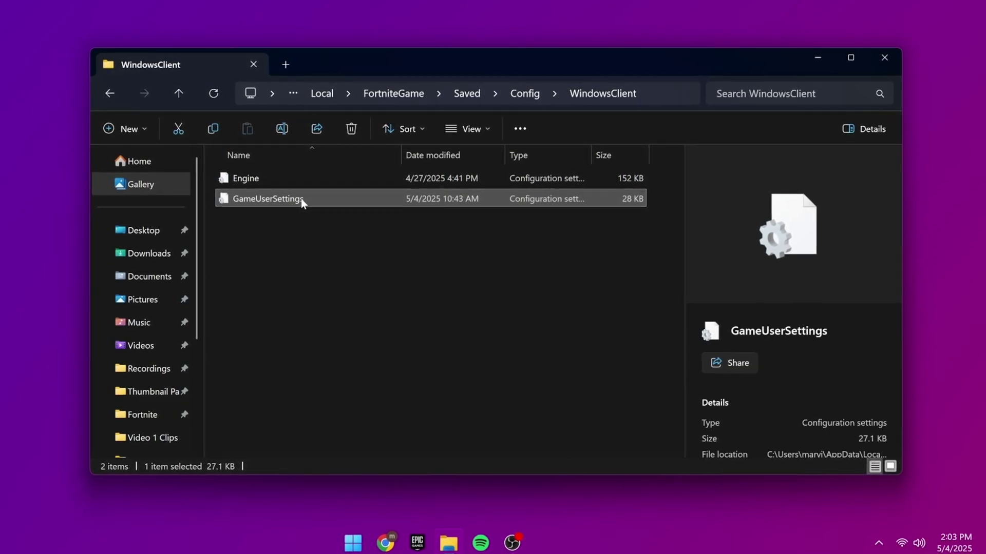
right_click(302, 200)
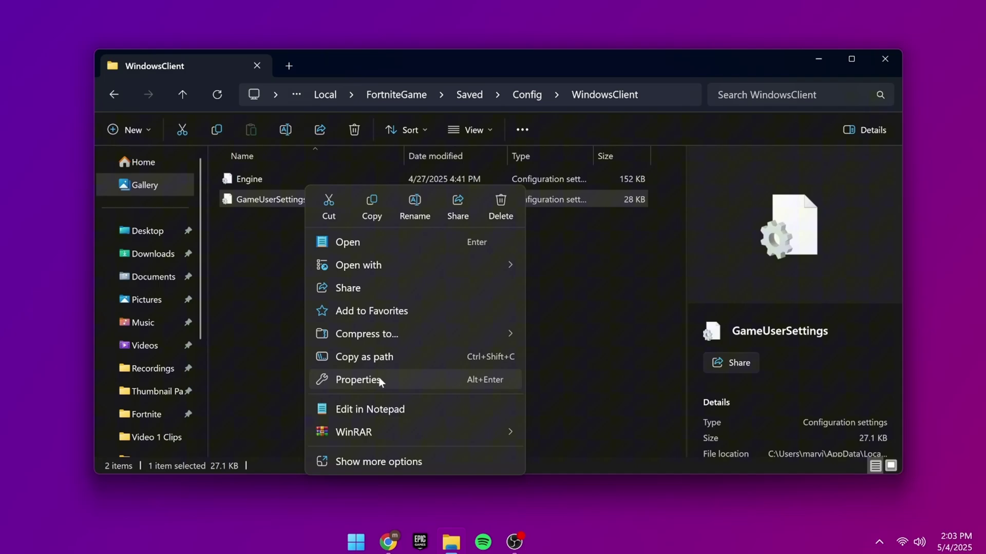
left_click(380, 378)
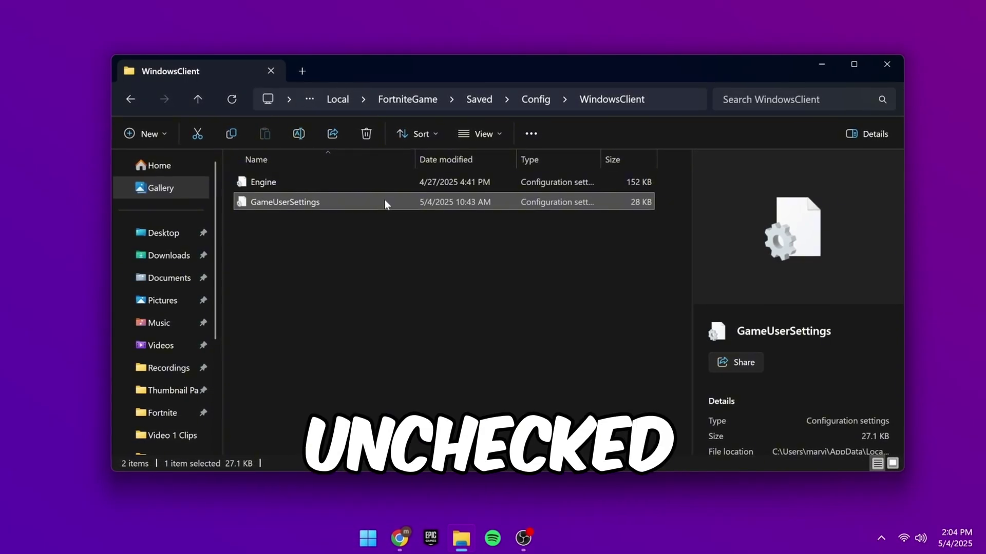
right_click(384, 202)
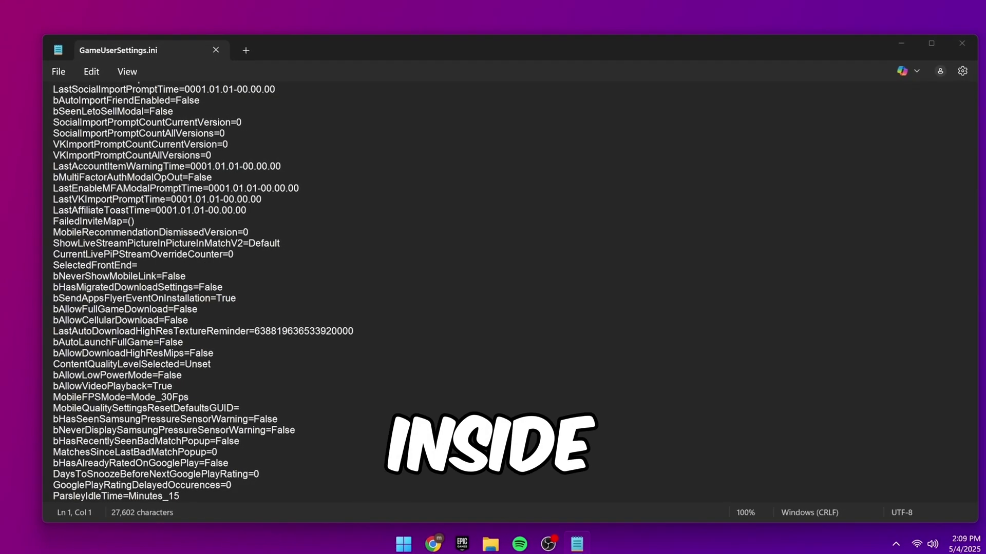
Find and highlight the ResolutionSize, LastUserConfirmedResolutionSize and DesiredScreenWidth/Height lines in GameUserSettings.ini.
scroll(493, 292, "down", 4)
scroll(492, 293, "down", 9)
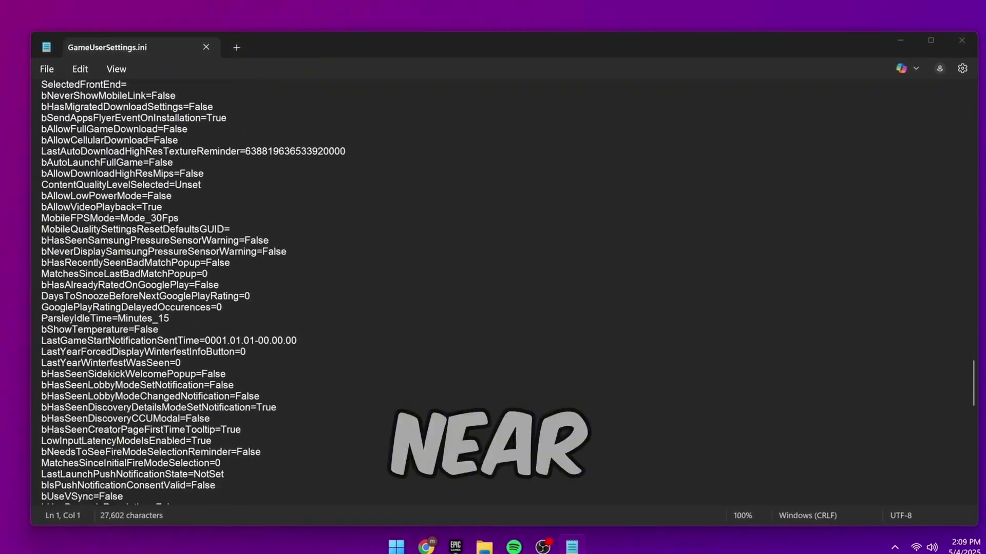
scroll(493, 293, "down", 4)
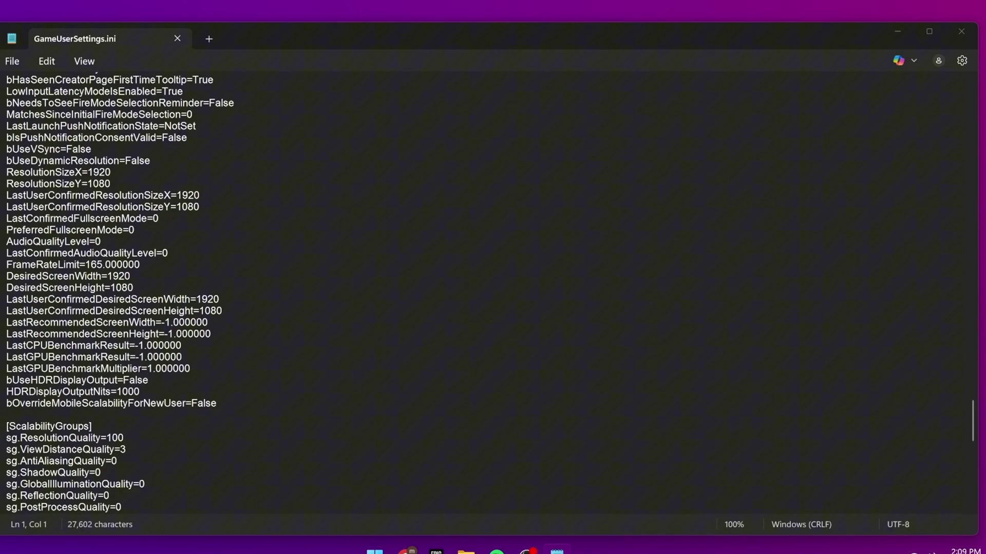
left_click_drag(6, 172, 200, 195)
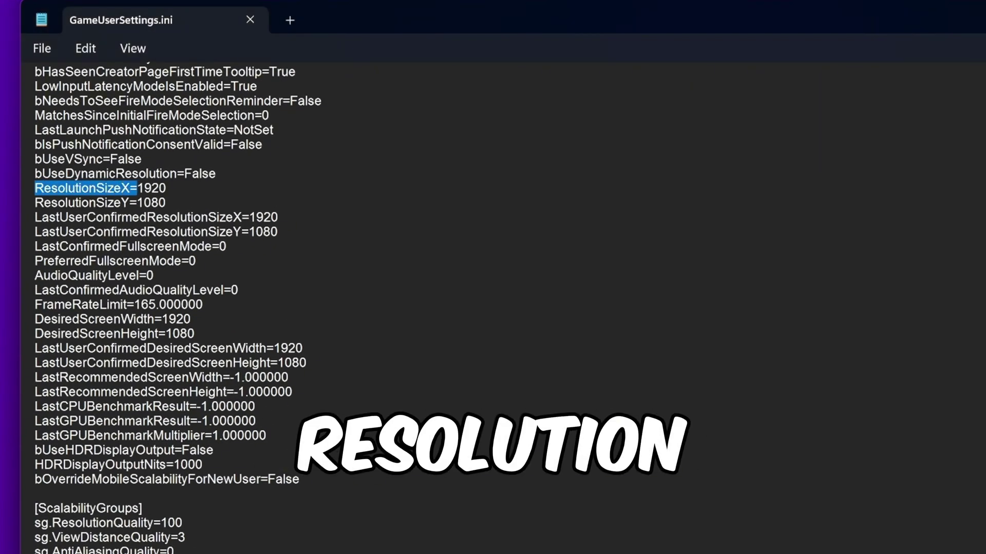
left_click_drag(281, 219, 308, 229)
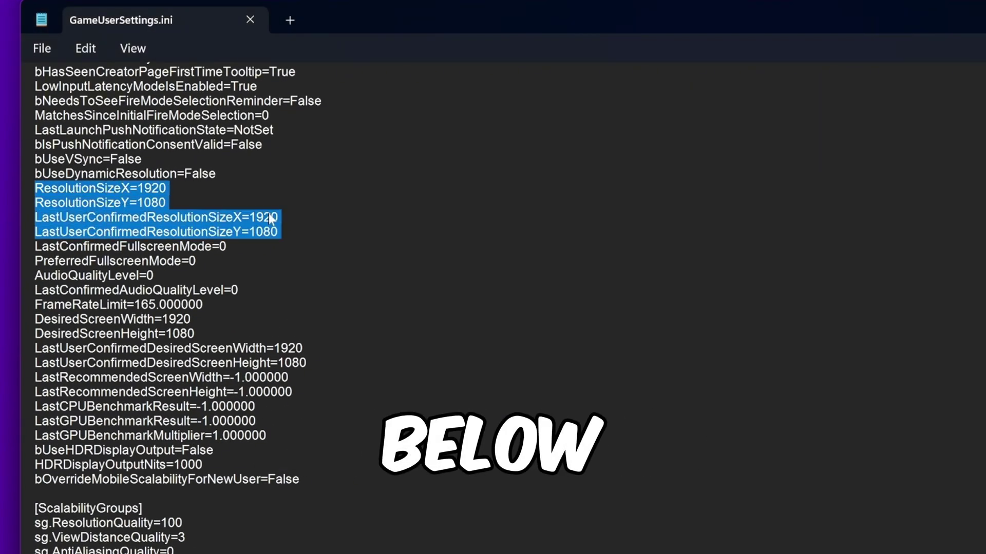
left_click_drag(35, 311, 308, 363)
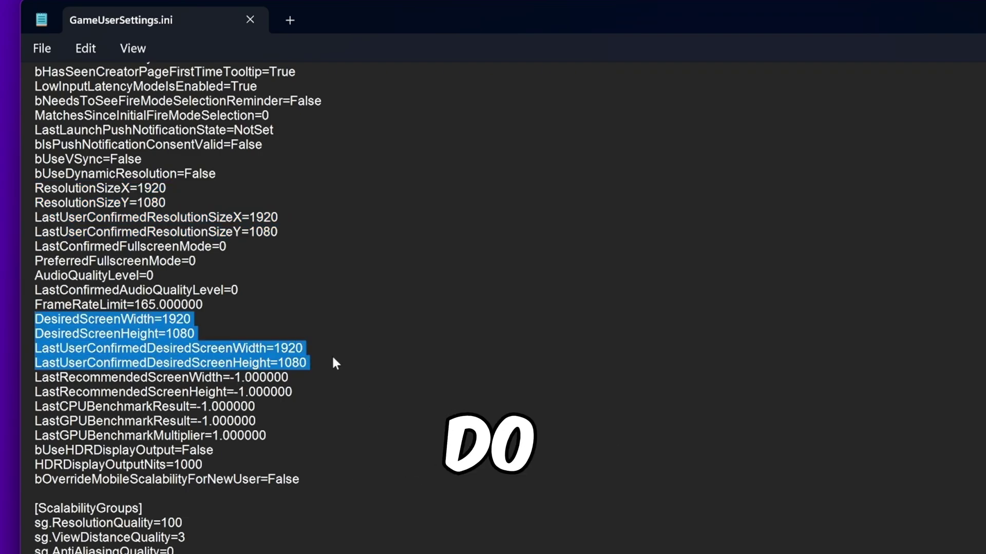
Change ResolutionSizeX and LastUserConfirmedResolutionSizeX from 1920 to 1440.
left_click(166, 203)
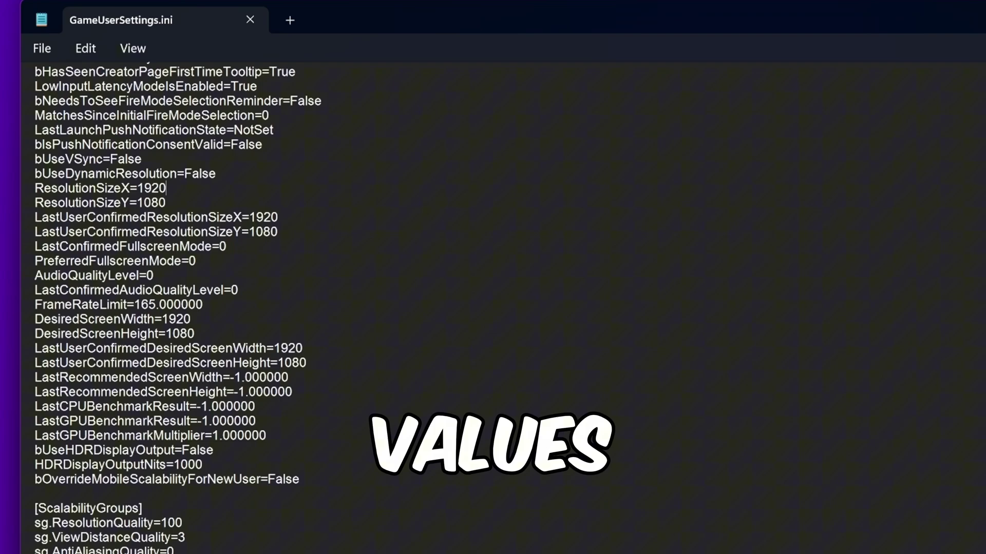
key("BackSpace")
key("BackSpace")
key("BackSpace")
key("BackSpace")
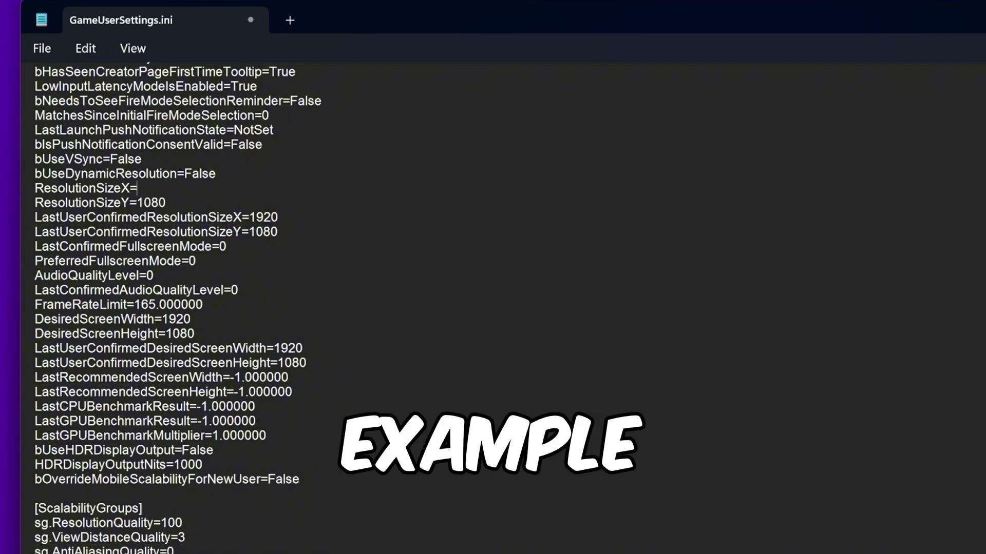
type("1440")
left_click(277, 217)
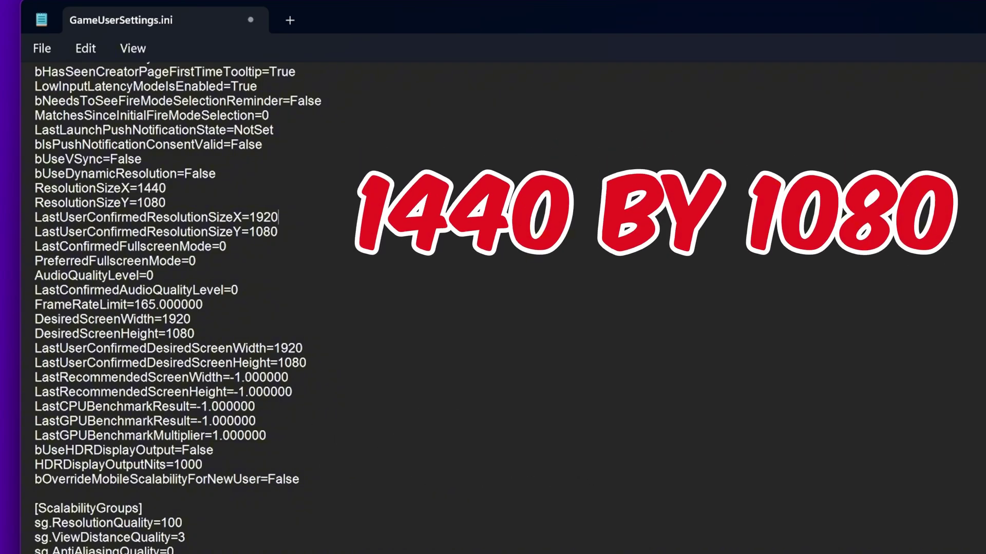
key("BackSpace")
type("1440")
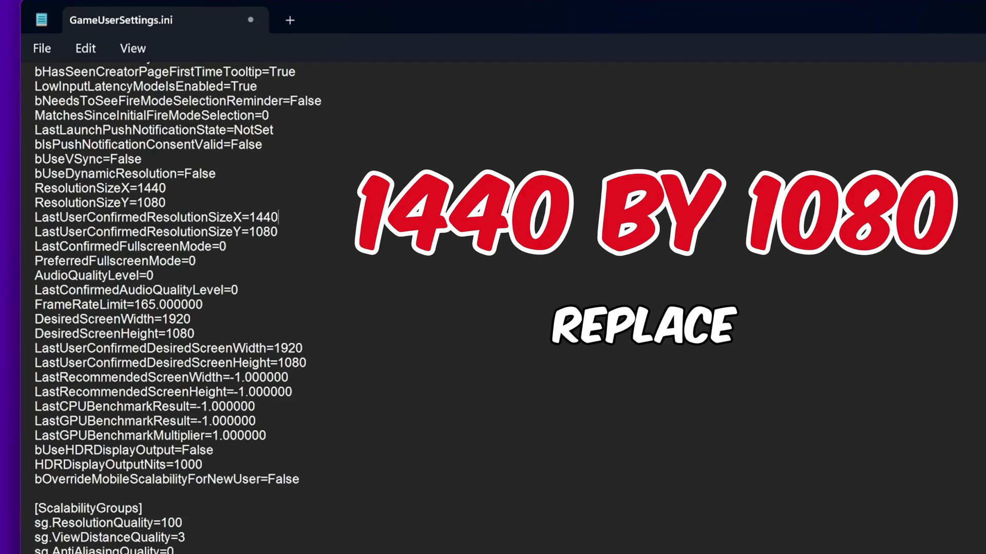
Change DesiredScreenWidth to 1440 and save GameUserSettings.ini.
left_click(191, 320)
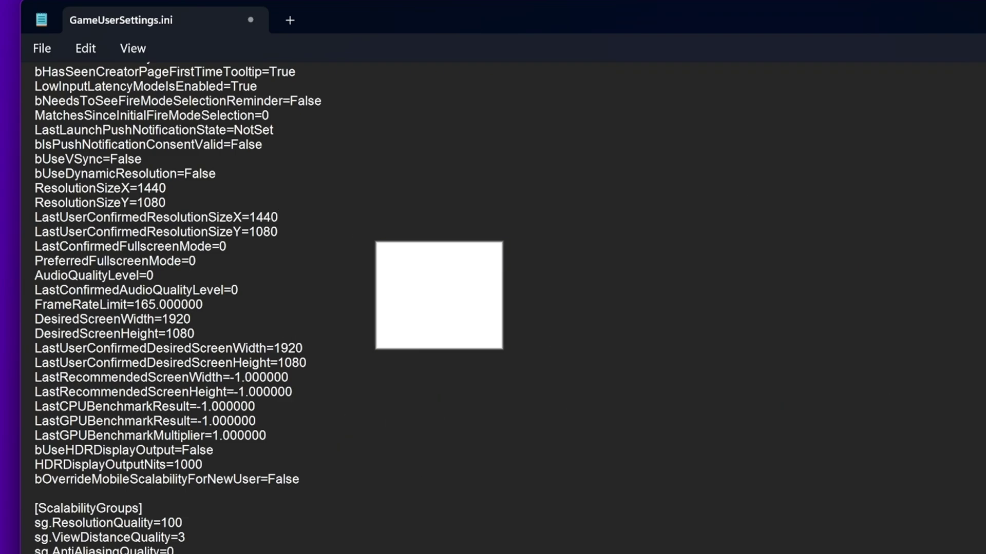
key("BackSpace")
key("BackSpace")
key("BackSpace")
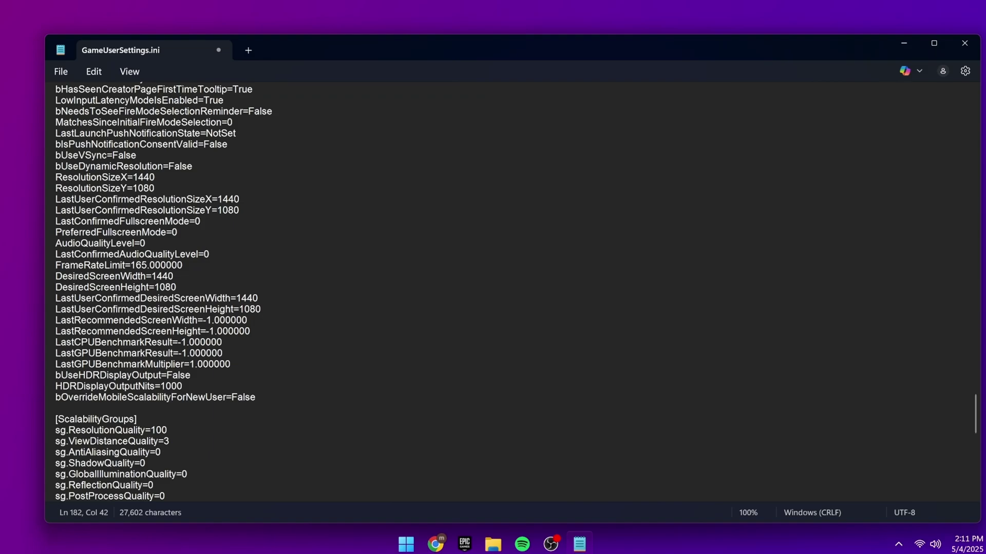
left_click(61, 71)
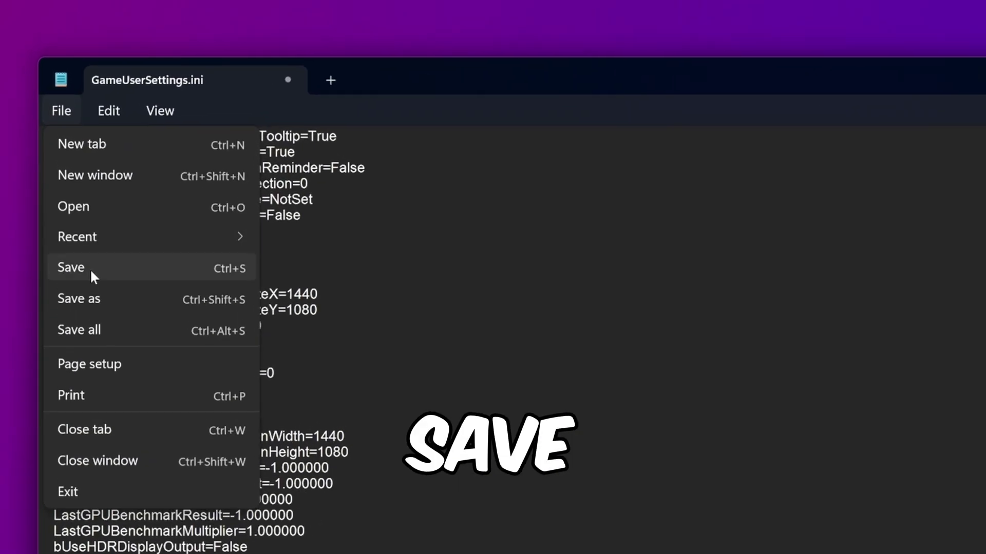
left_click(90, 268)
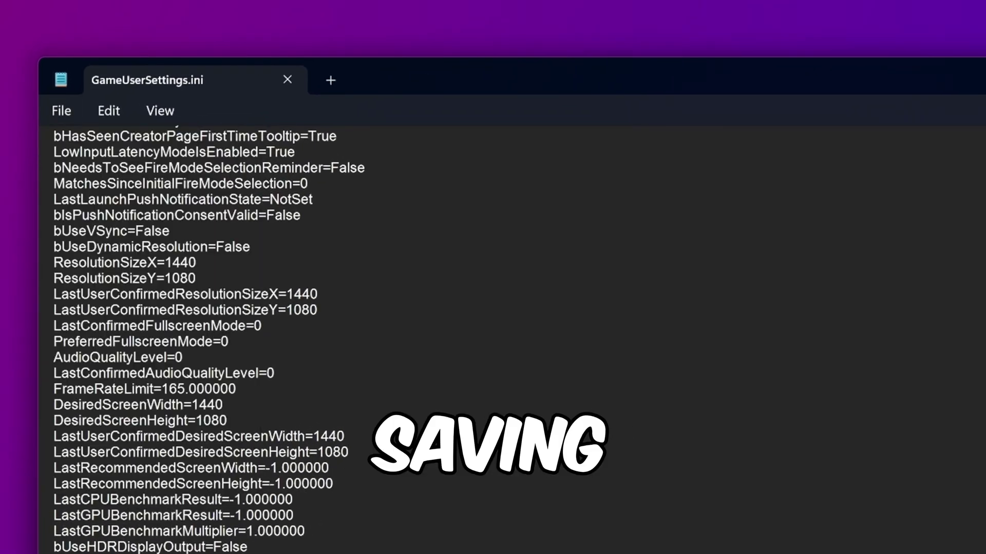
Close Notepad and make GameUserSettings.ini Read-only in its Properties.
key("alt+F4")
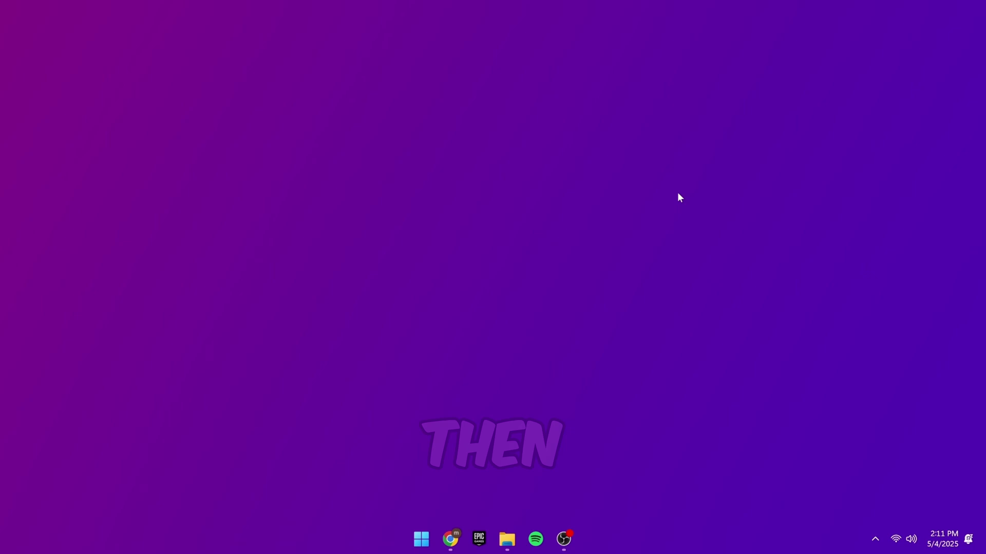
left_click(507, 539)
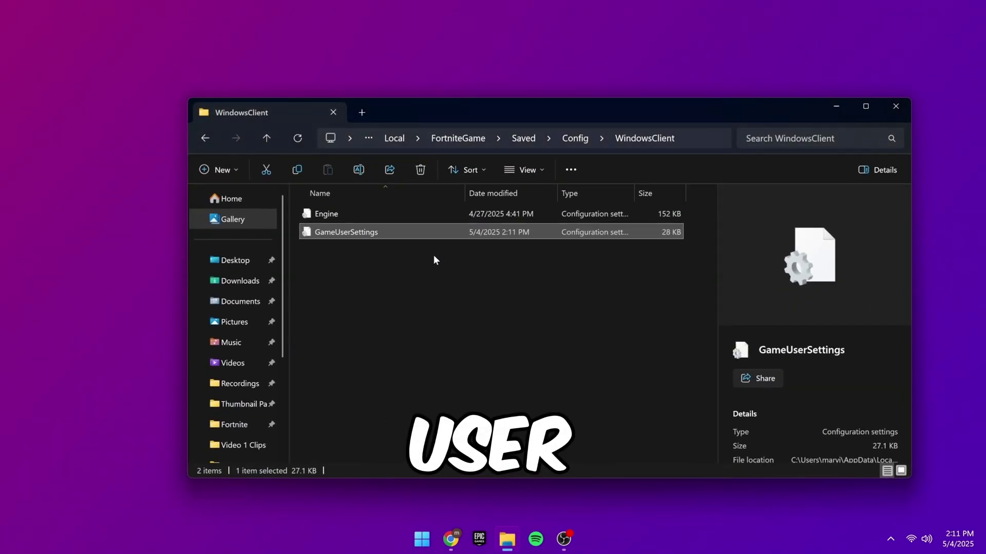
right_click(421, 232)
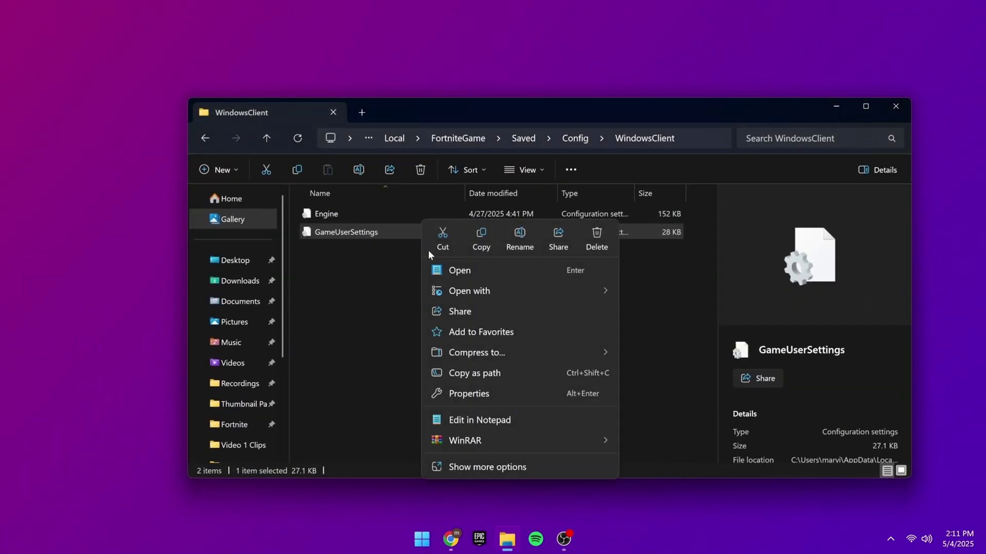
left_click(481, 394)
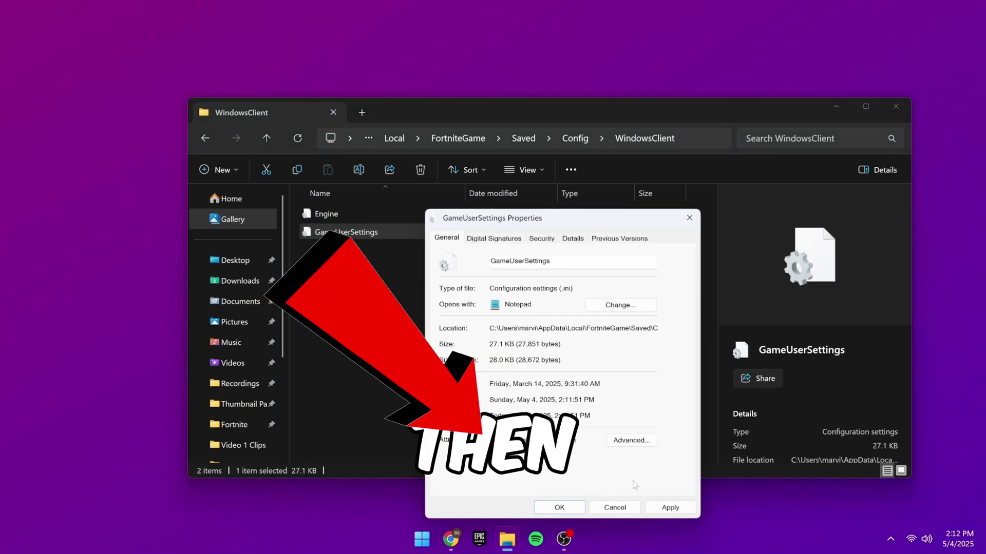
left_click(670, 508)
left_click(560, 507)
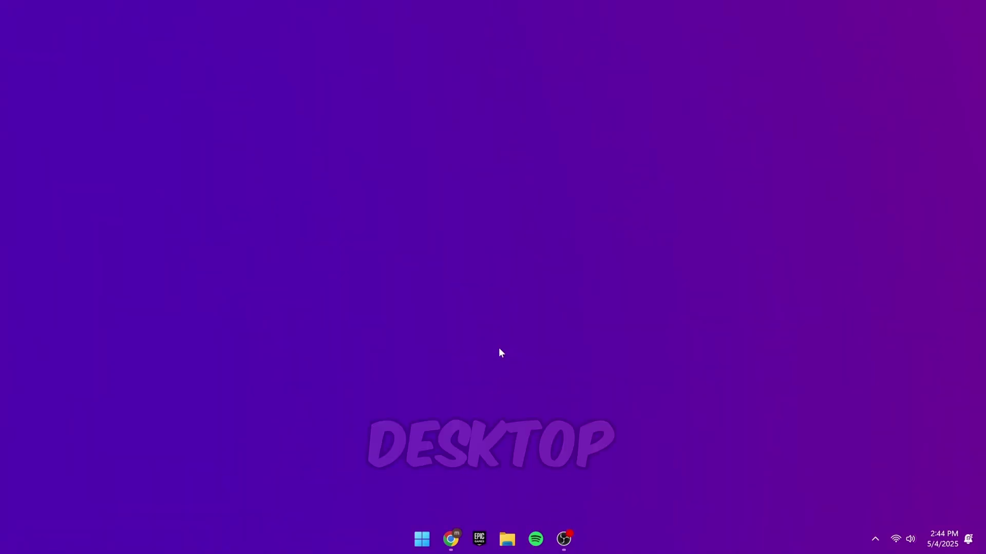
In NVIDIA Control Panel, use Full-screen scaling on the GPU and override game scaling.
right_click(501, 352)
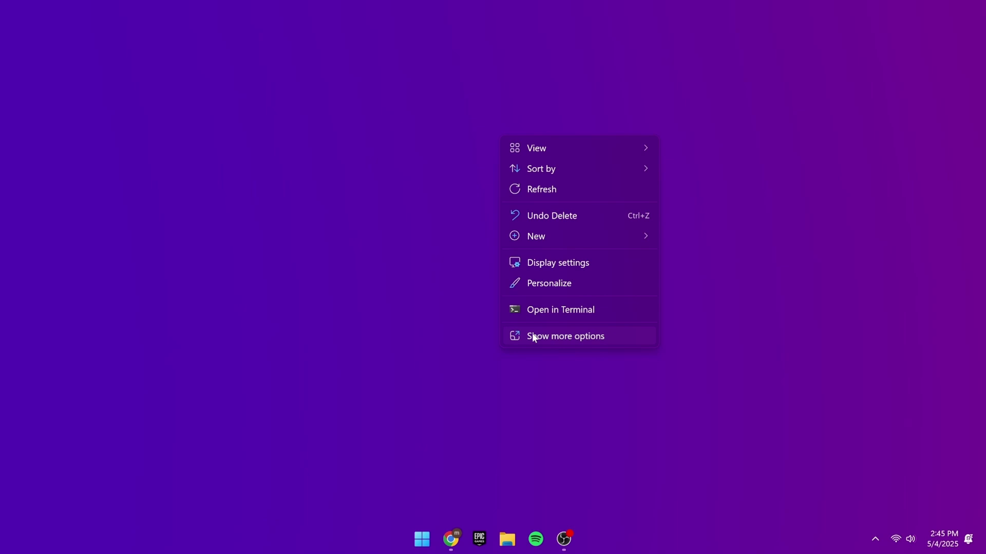
left_click(532, 334)
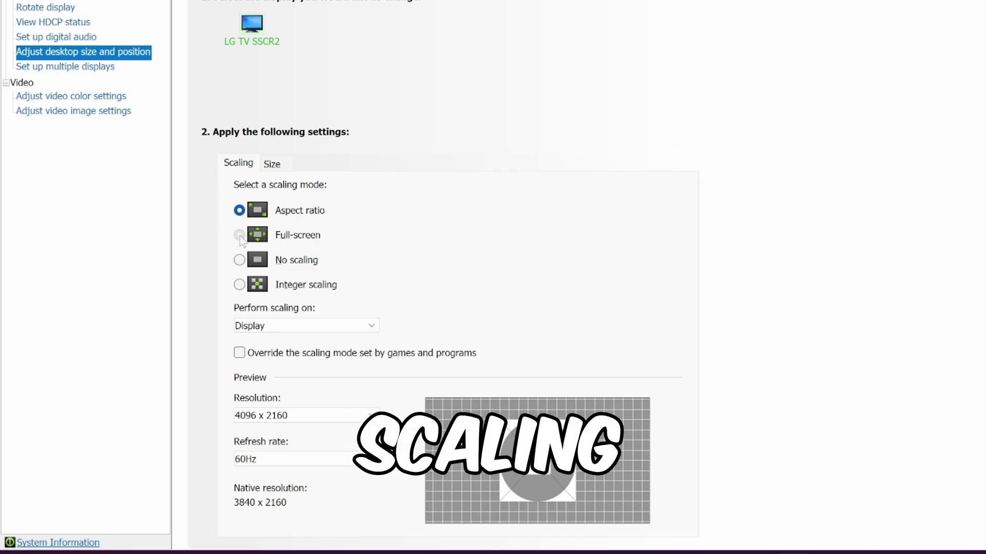
left_click(239, 236)
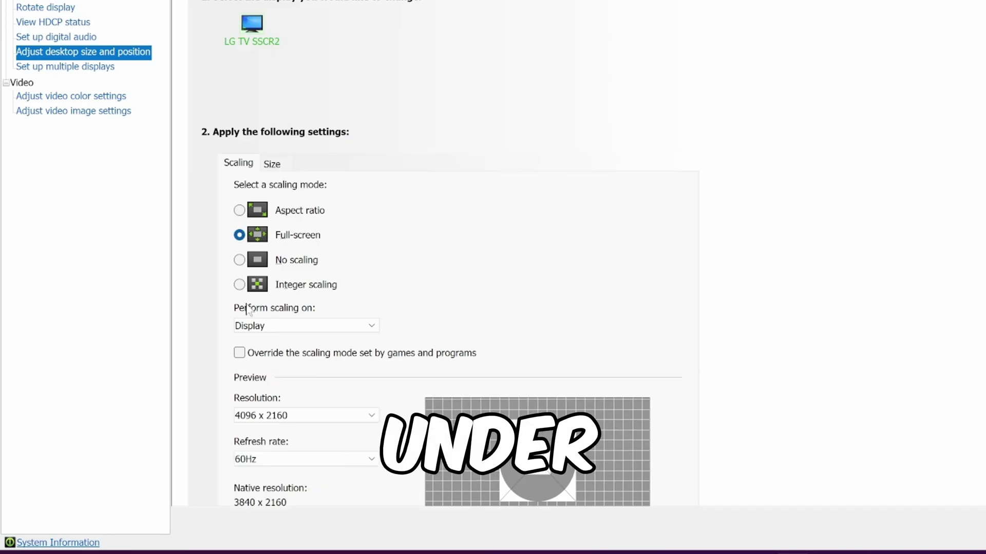
left_click(251, 326)
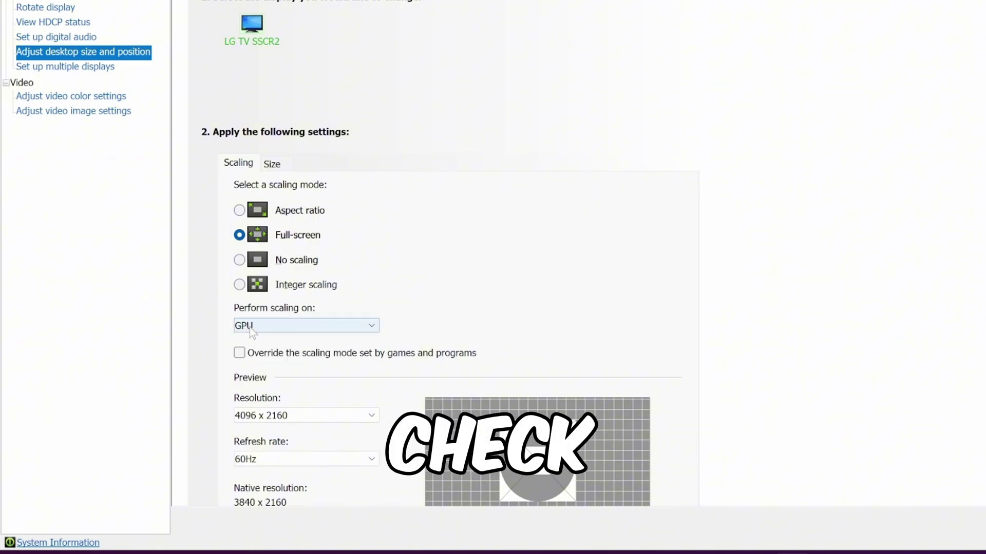
left_click(239, 352)
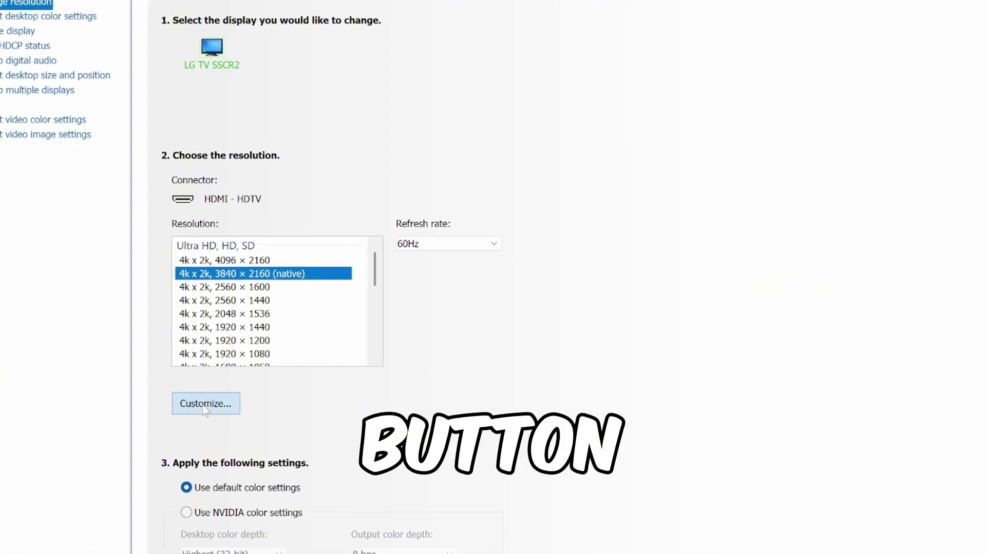
Create and test a 1440 x 1080 custom resolution, then keep it.
left_click(233, 389)
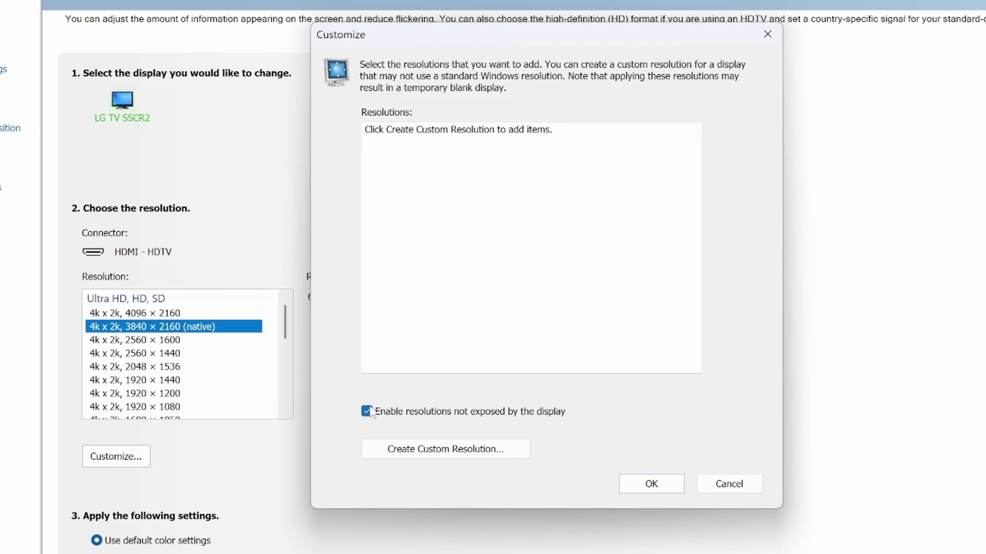
left_click(414, 451)
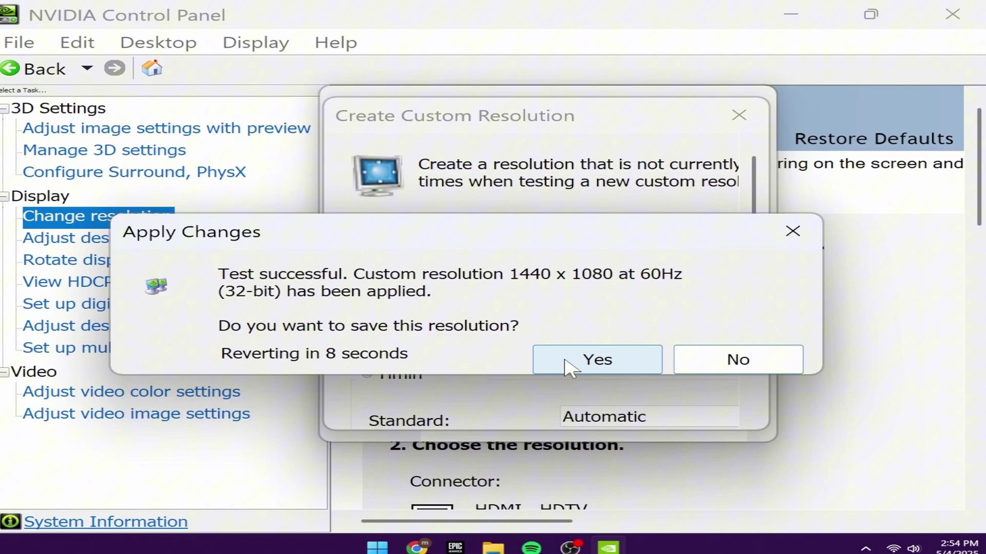
left_click(622, 366)
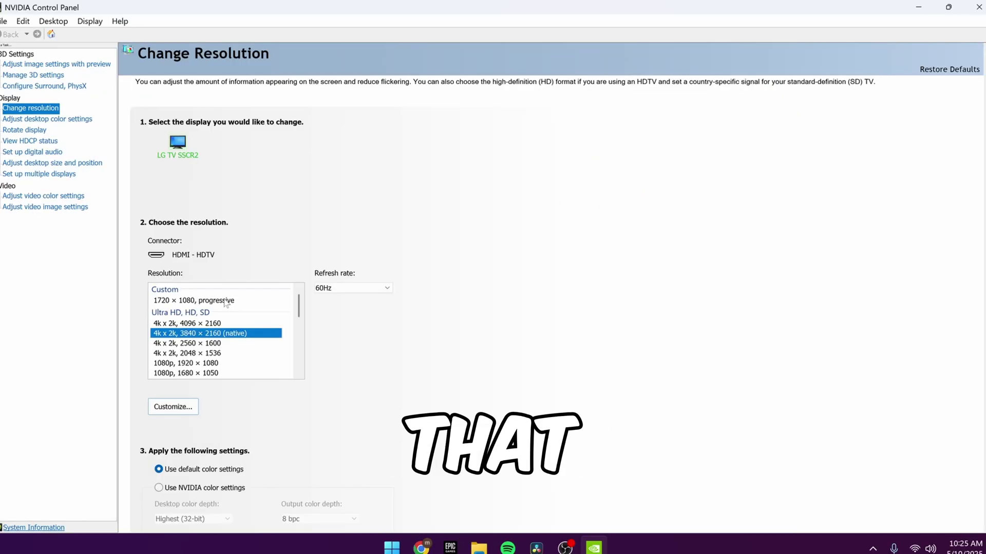
Pick the Custom resolution entry, then switch back to 1080p 1920 × 1080.
left_click(203, 302)
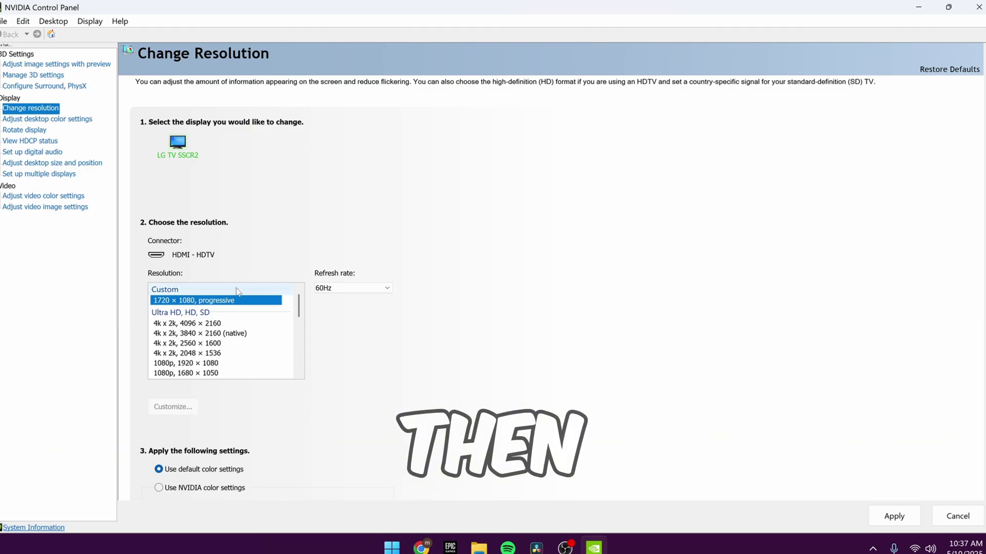
left_click(204, 366)
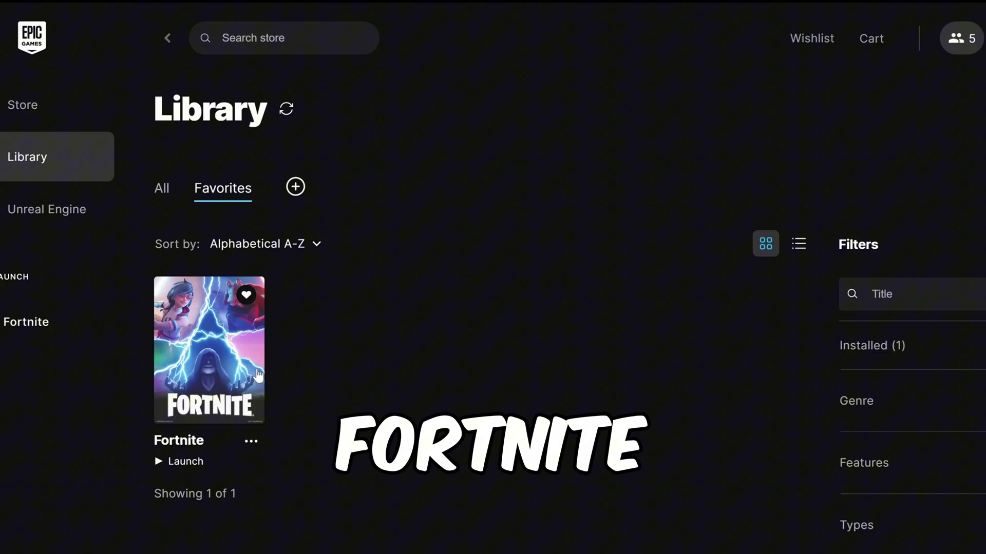
Launch Fortnite from the Epic Games Library.
left_click(258, 375)
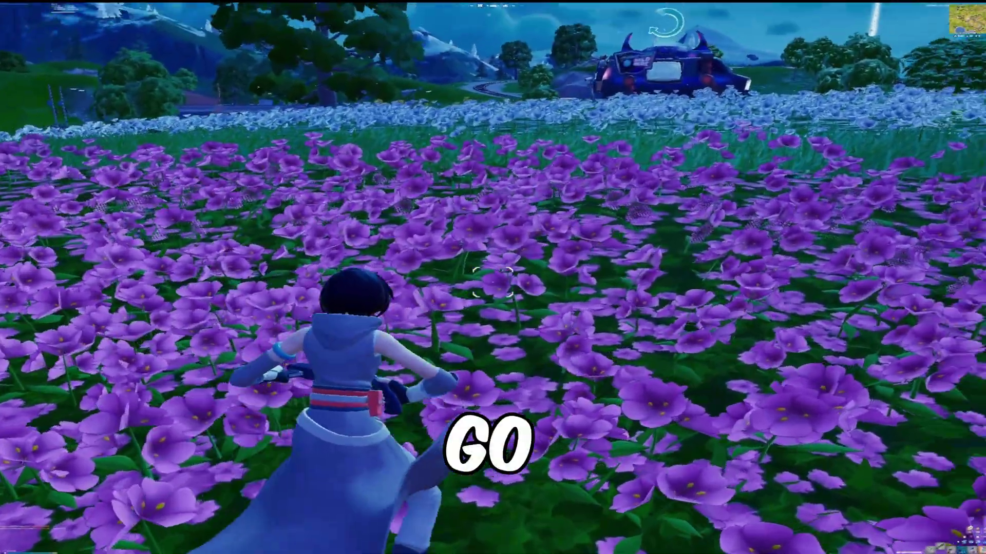
Open a chest in the flower field and set Window Mode to Windowed Fullscreen.
key("w")
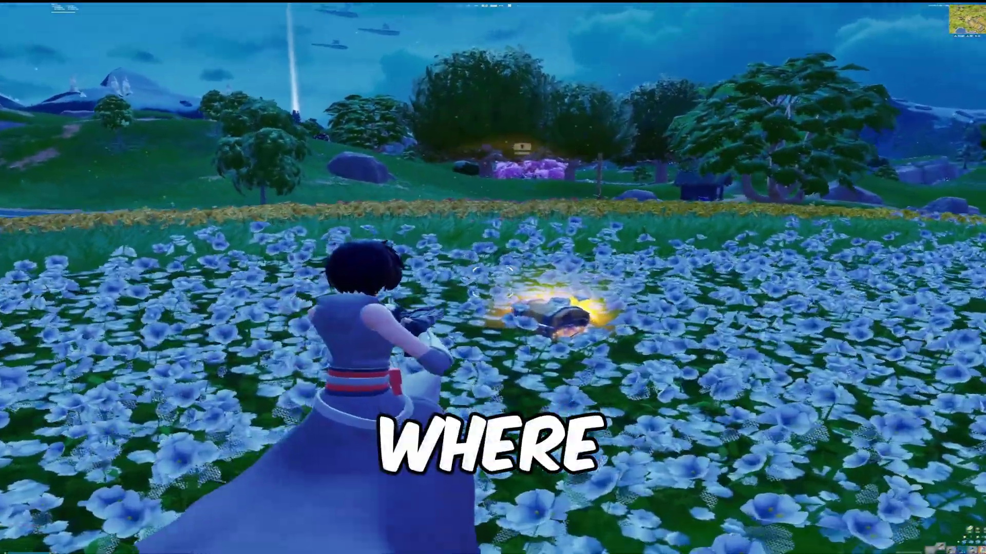
key("e")
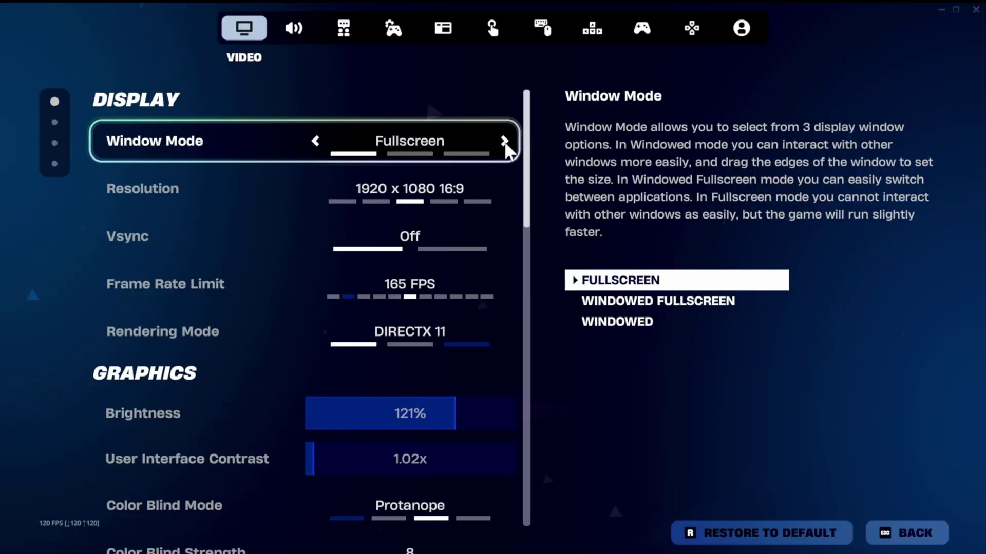
left_click(504, 142)
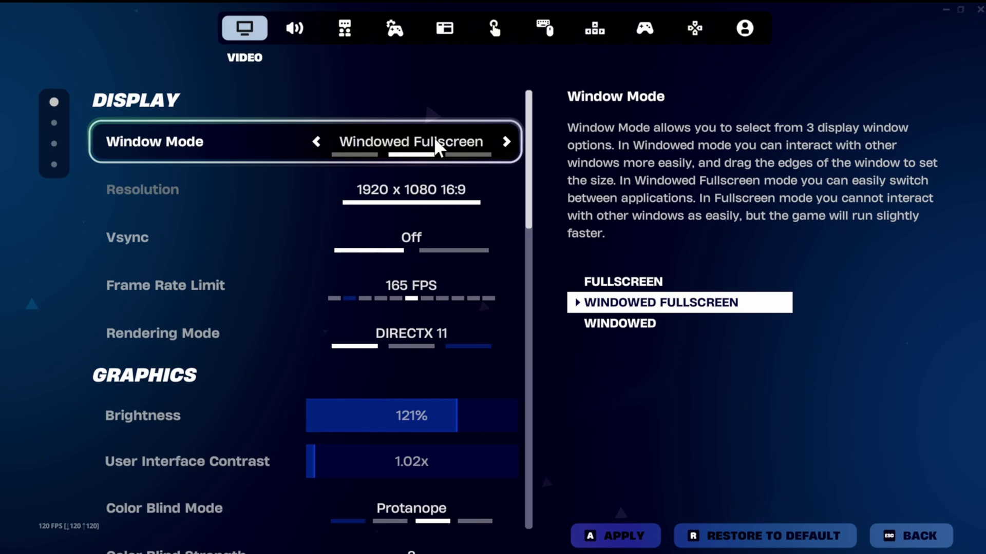